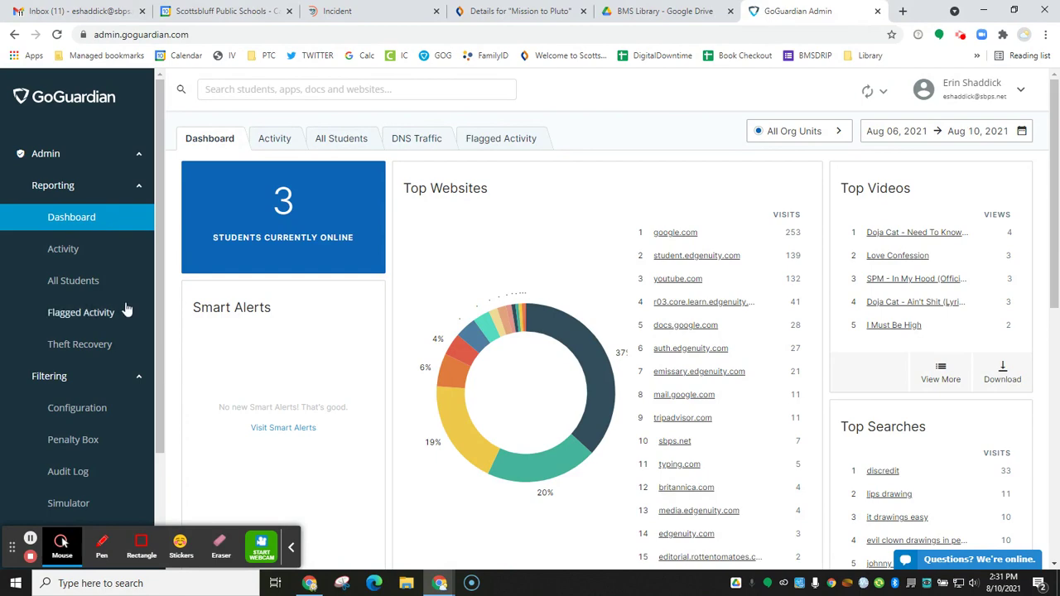
Switch from GoGuardian Admin to the GoGuardian Teacher Classrooms page.
{"action": "scroll", "coordinate": [126, 310], "scroll_direction": "down", "scroll_amount": 2}
{"action": "scroll", "coordinate": [126, 313], "scroll_direction": "down", "scroll_amount": 3}
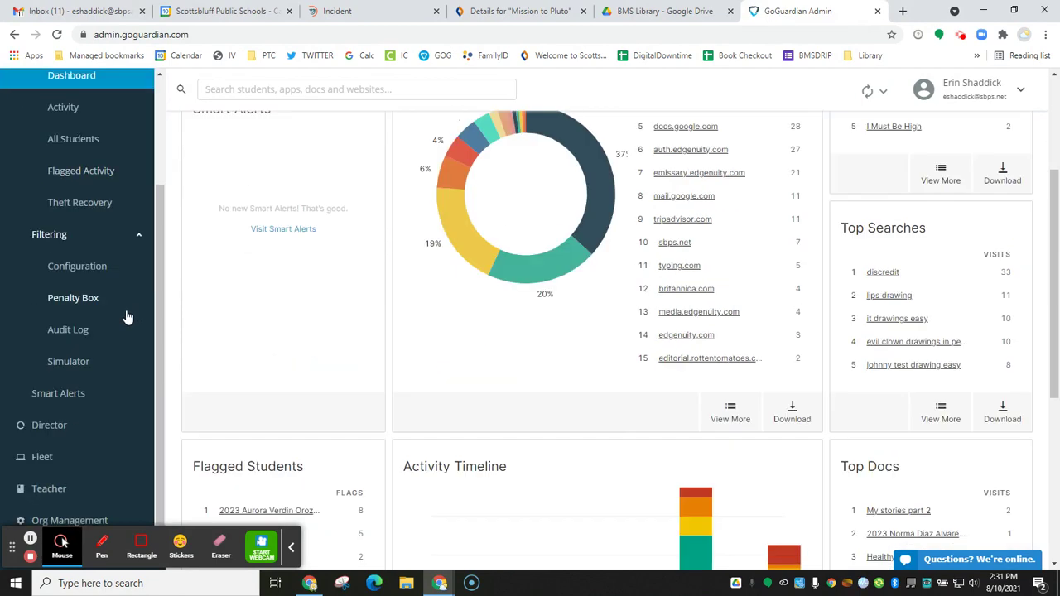
{"action": "left_click", "coordinate": [48, 493]}
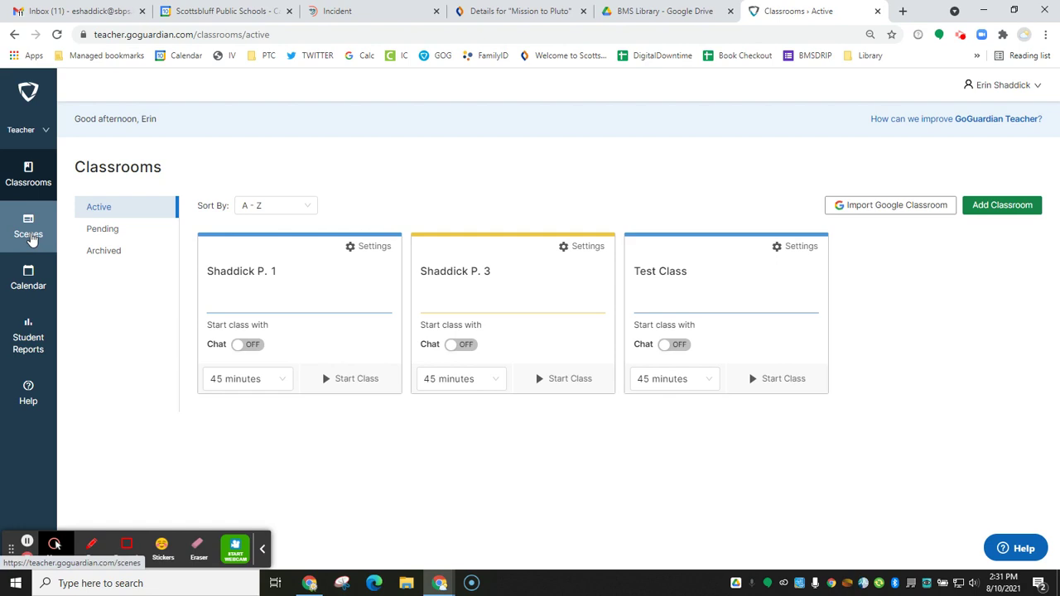
Start creating a new Blocked Websites List from the Scenes page.
{"action": "left_click", "coordinate": [31, 238]}
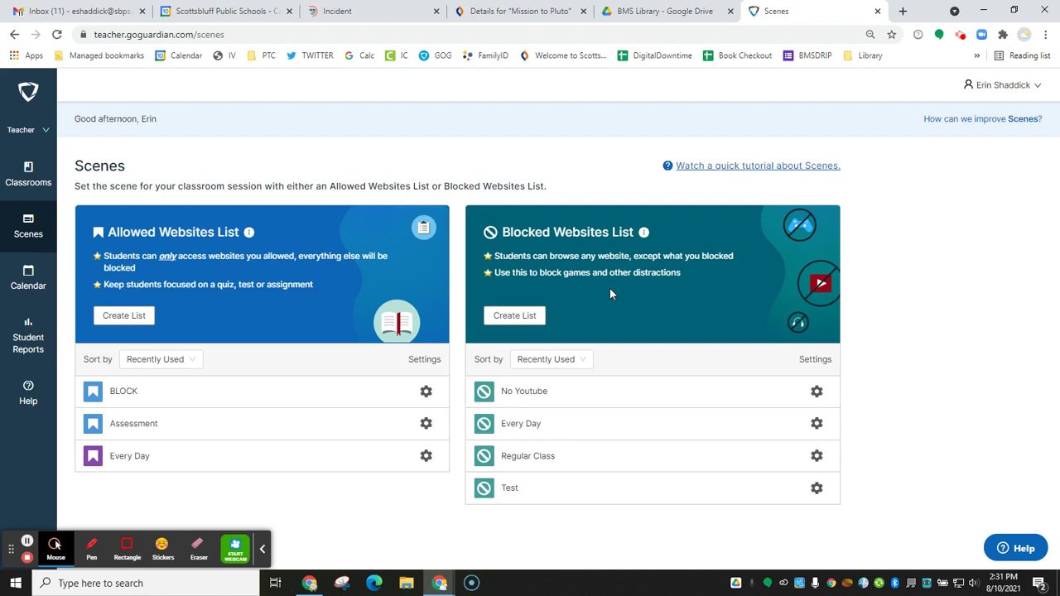
{"action": "left_click", "coordinate": [515, 316]}
Name the blocked list 'Test' with a Caribbean Green icon and continue to adding sites.
{"action": "left_click", "coordinate": [169, 211]}
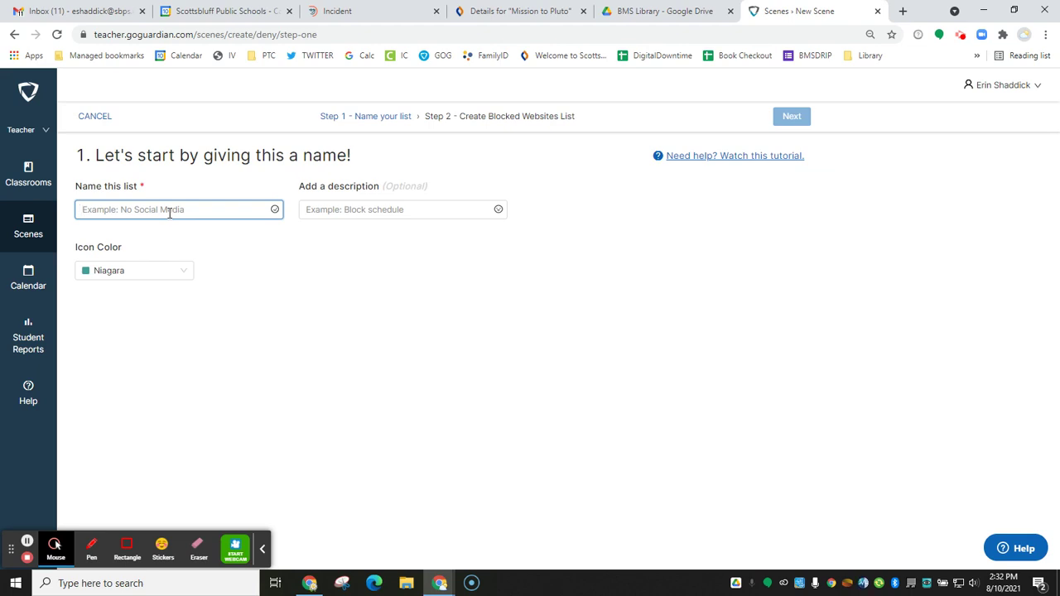
{"action": "type", "text": "Test"}
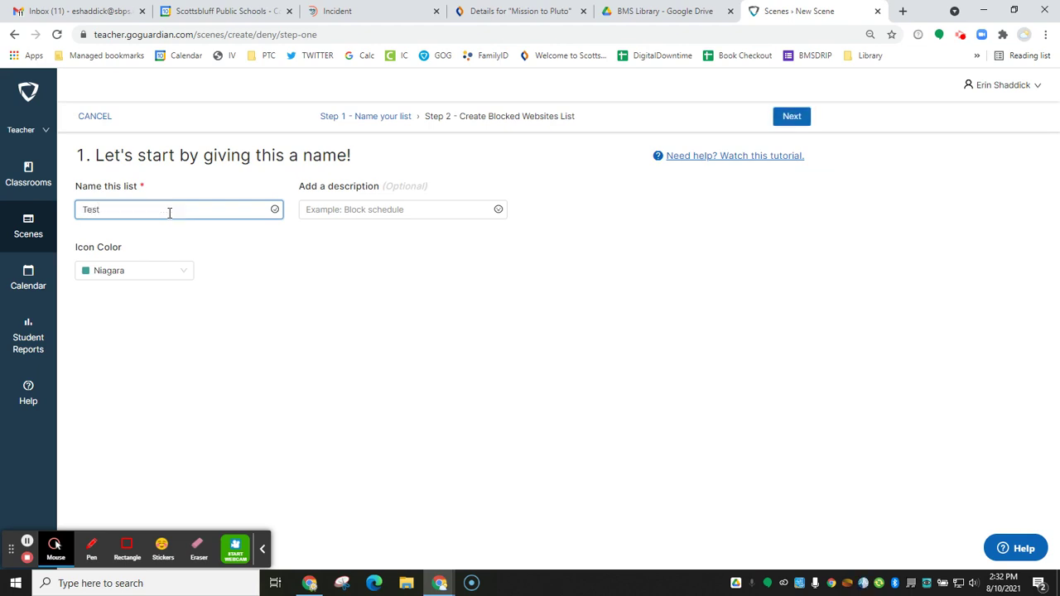
{"action": "left_click", "coordinate": [174, 273]}
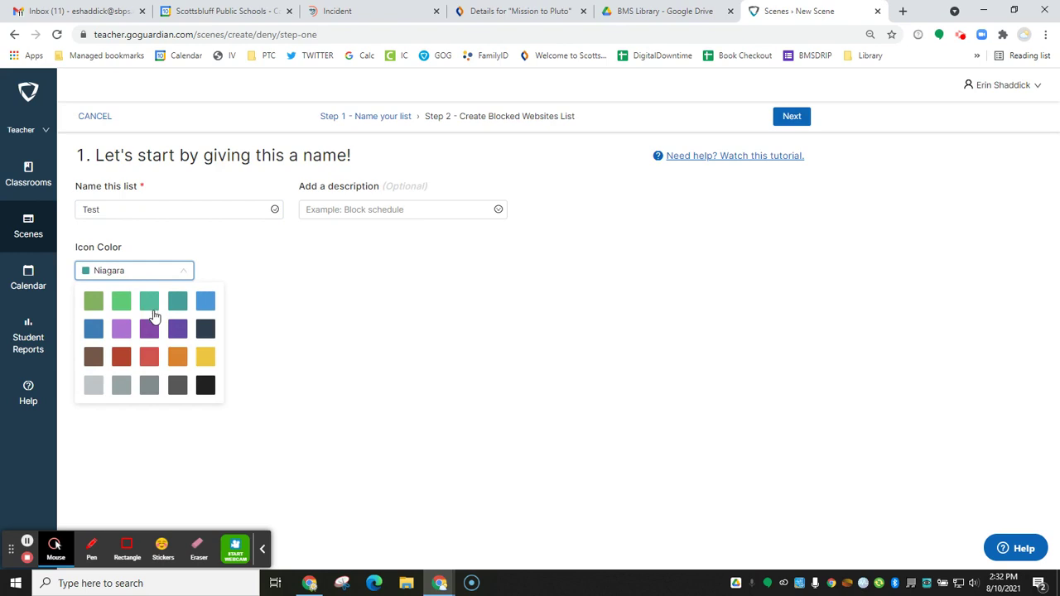
{"action": "left_click", "coordinate": [149, 303]}
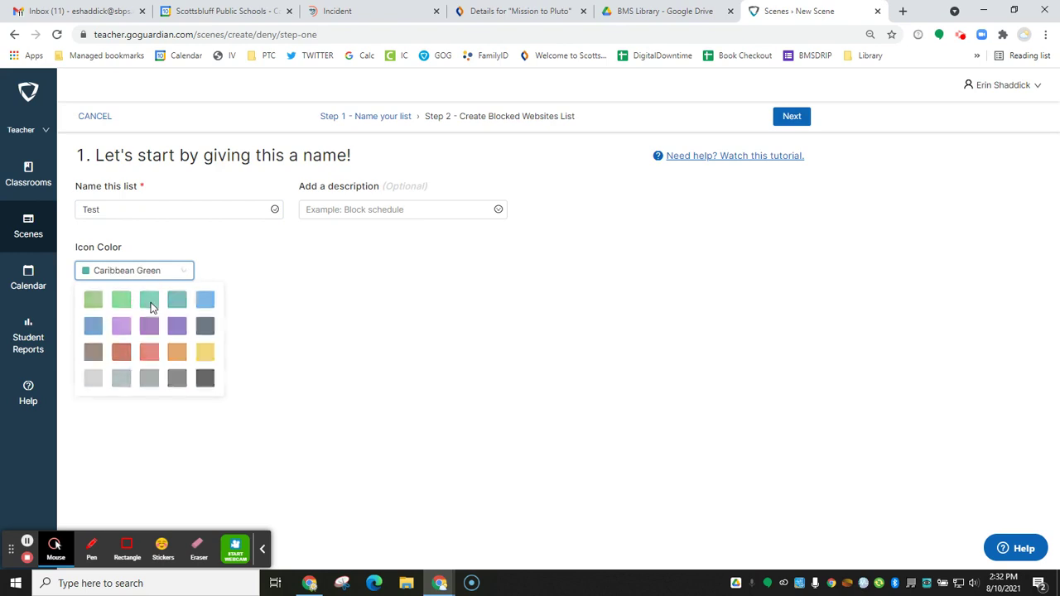
{"action": "left_click", "coordinate": [792, 117]}
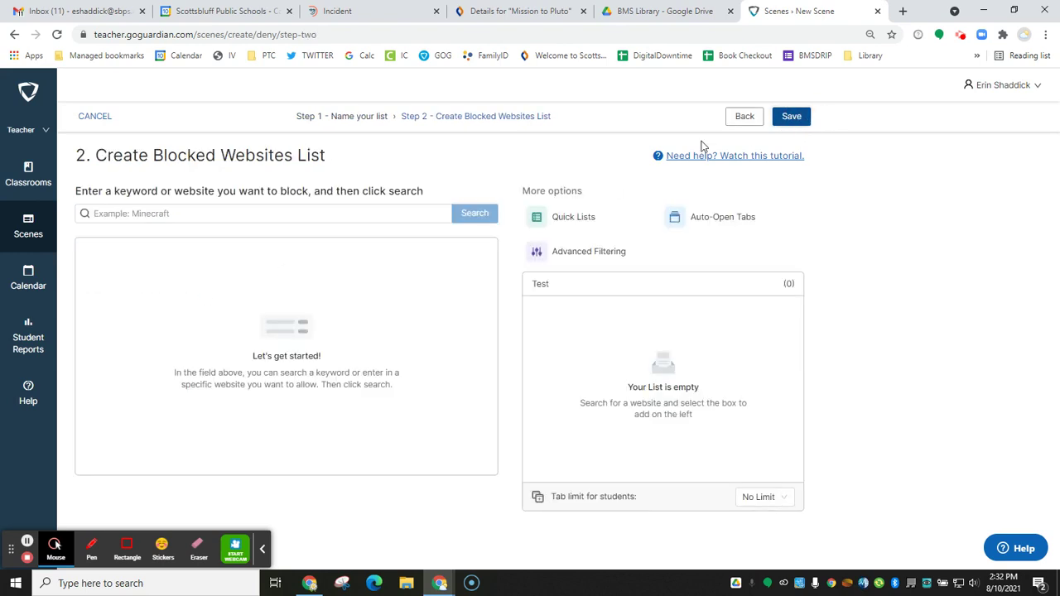
{"action": "left_click", "coordinate": [214, 214]}
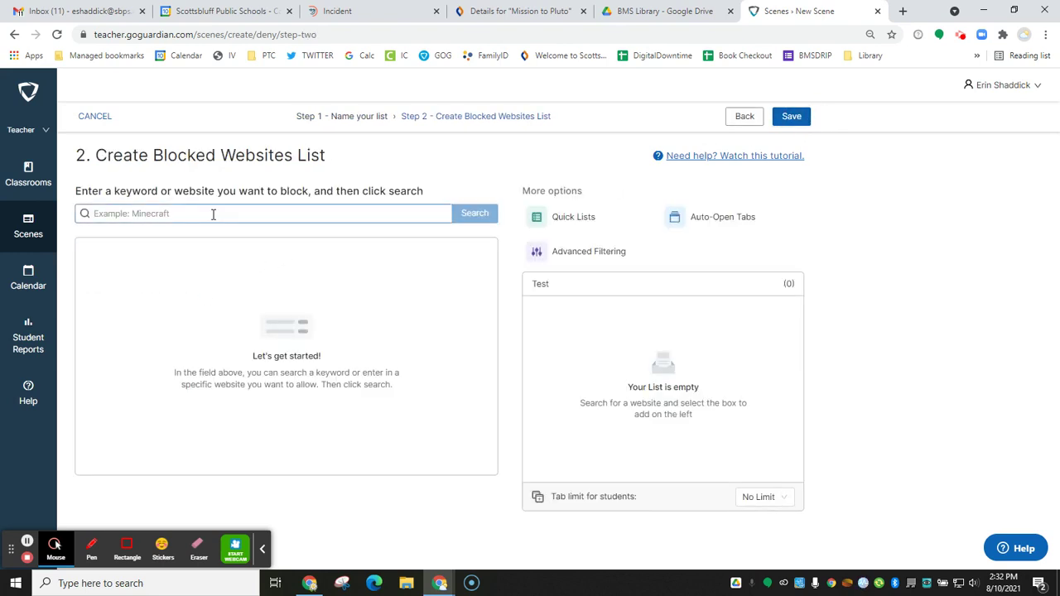
{"action": "left_click", "coordinate": [277, 213]}
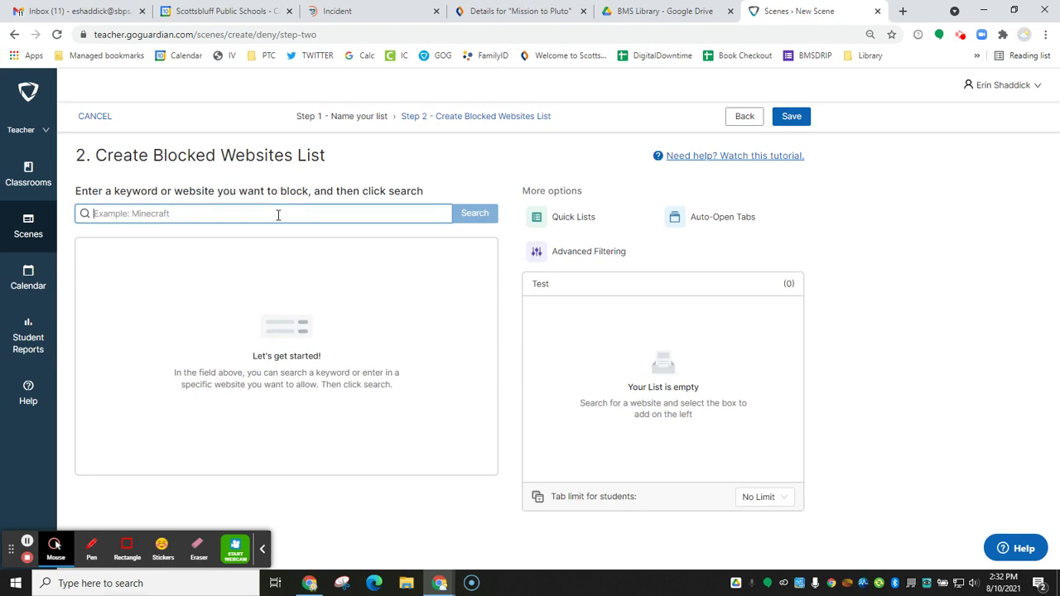
{"action": "type", "text": "www.you"}
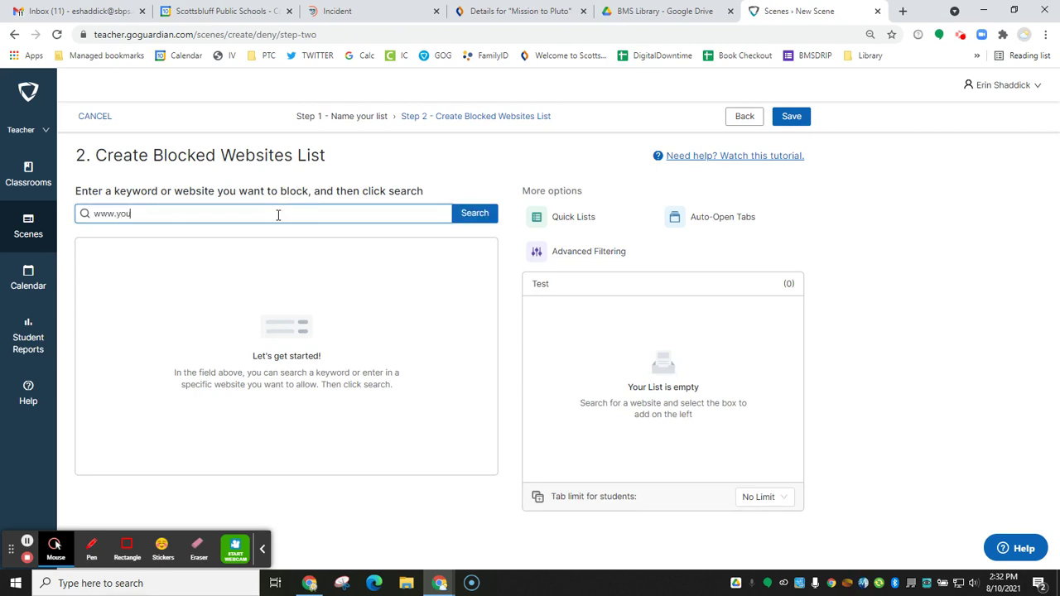
{"action": "type", "text": "tube.com"}
{"action": "key", "text": "Return"}
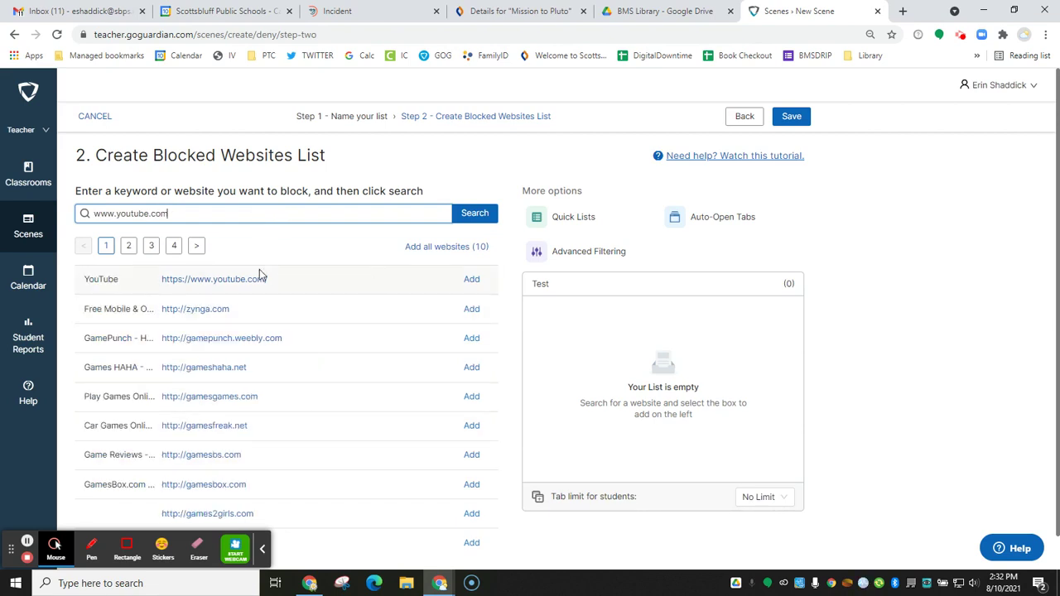
{"action": "left_click", "coordinate": [472, 278]}
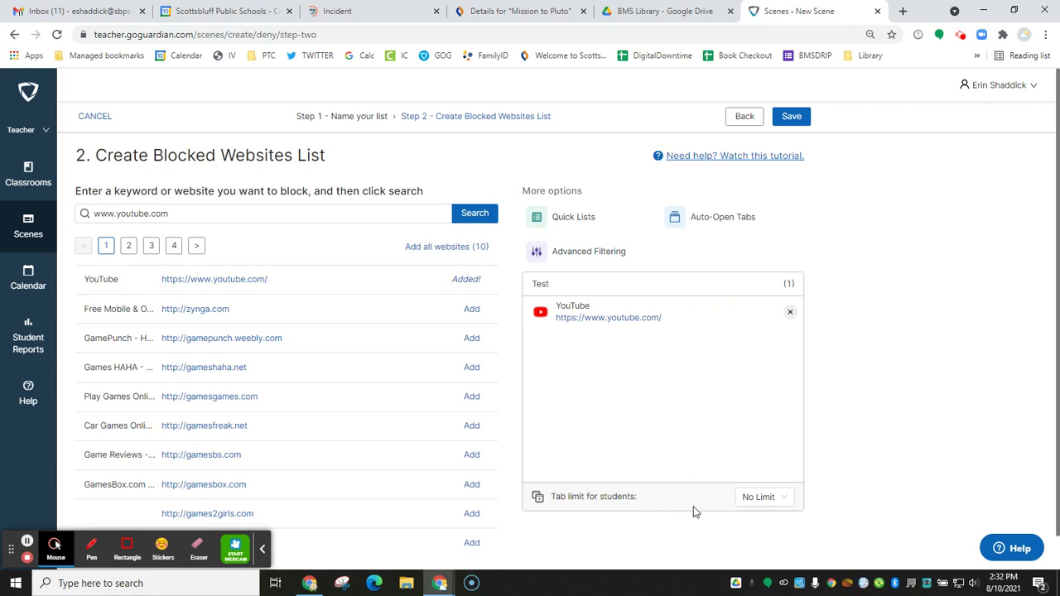
Limit students to 3 open tabs and save the Test blocked scene.
{"action": "left_click", "coordinate": [787, 497]}
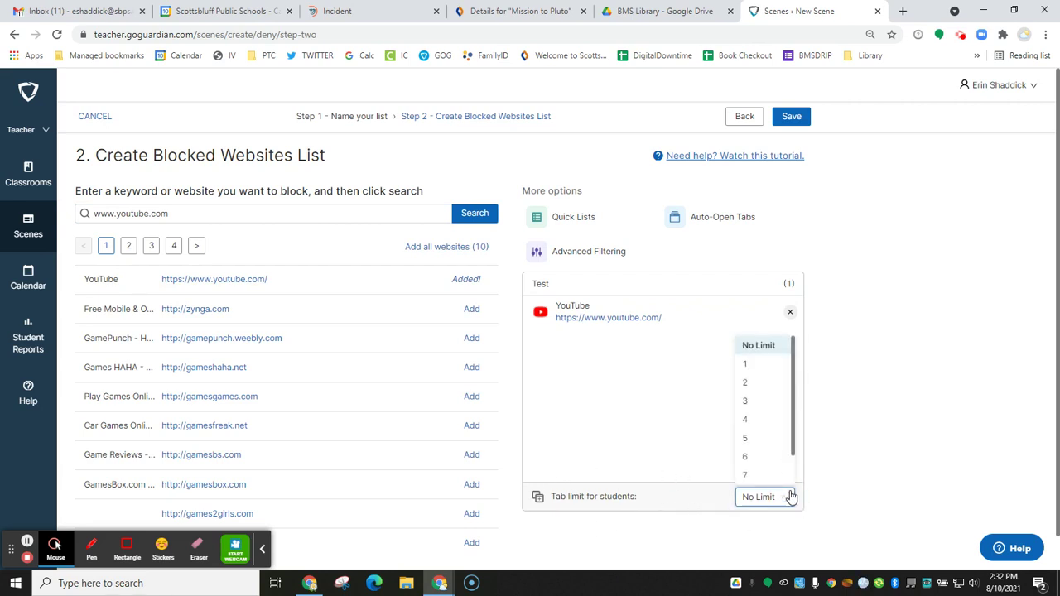
{"action": "left_click", "coordinate": [769, 402]}
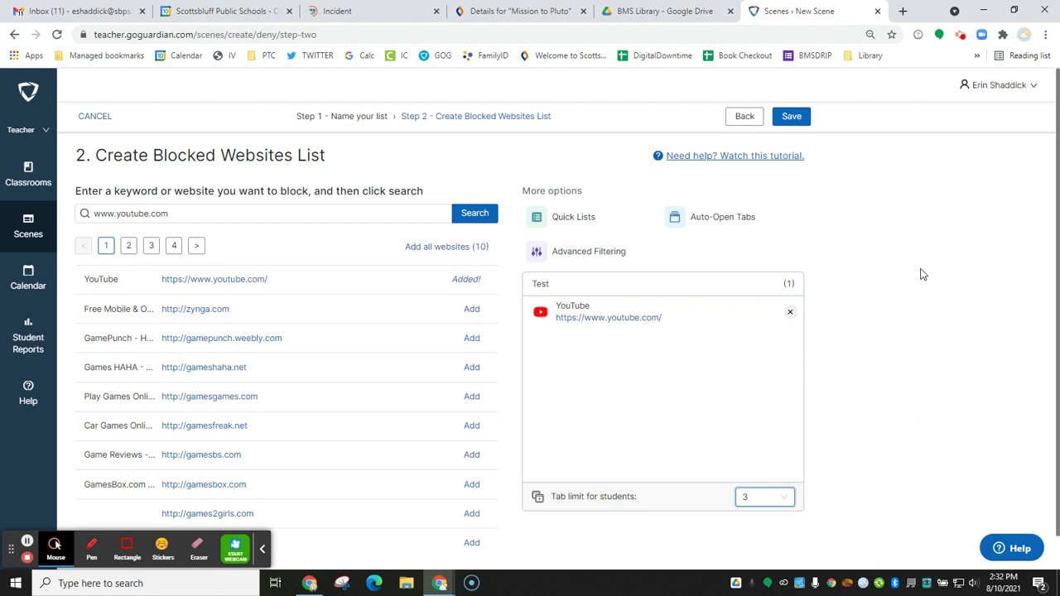
{"action": "left_click", "coordinate": [805, 118]}
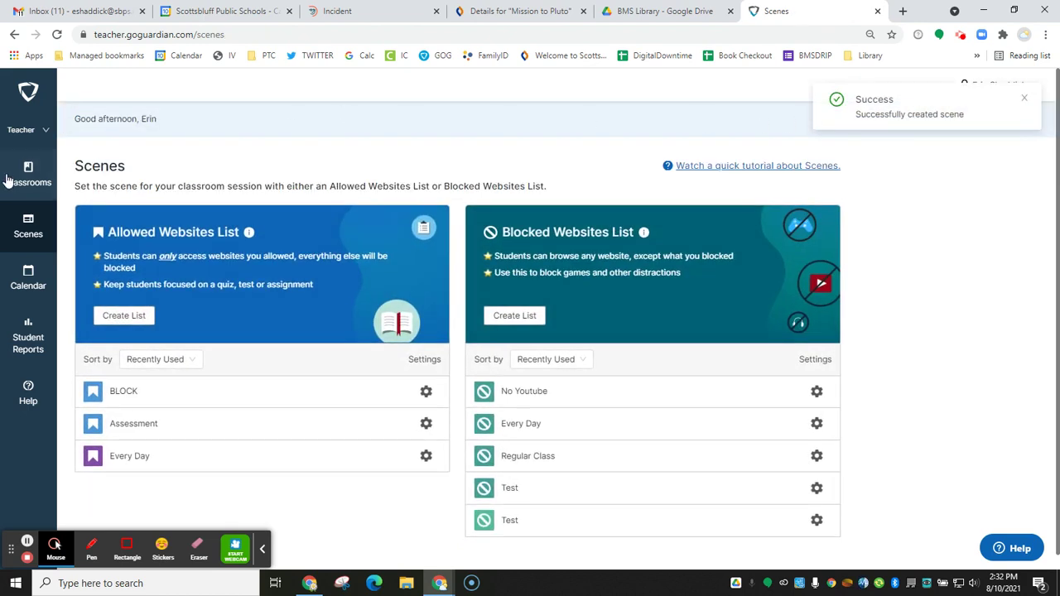
Open the Add Classroom form from the Classrooms page.
{"action": "left_click", "coordinate": [14, 185]}
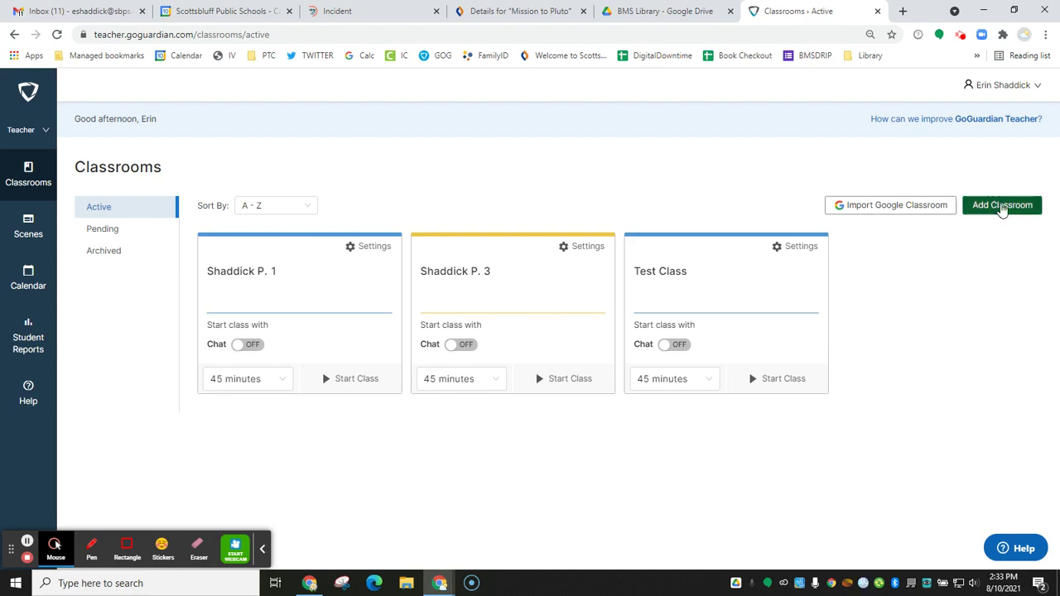
{"action": "left_click", "coordinate": [1003, 207]}
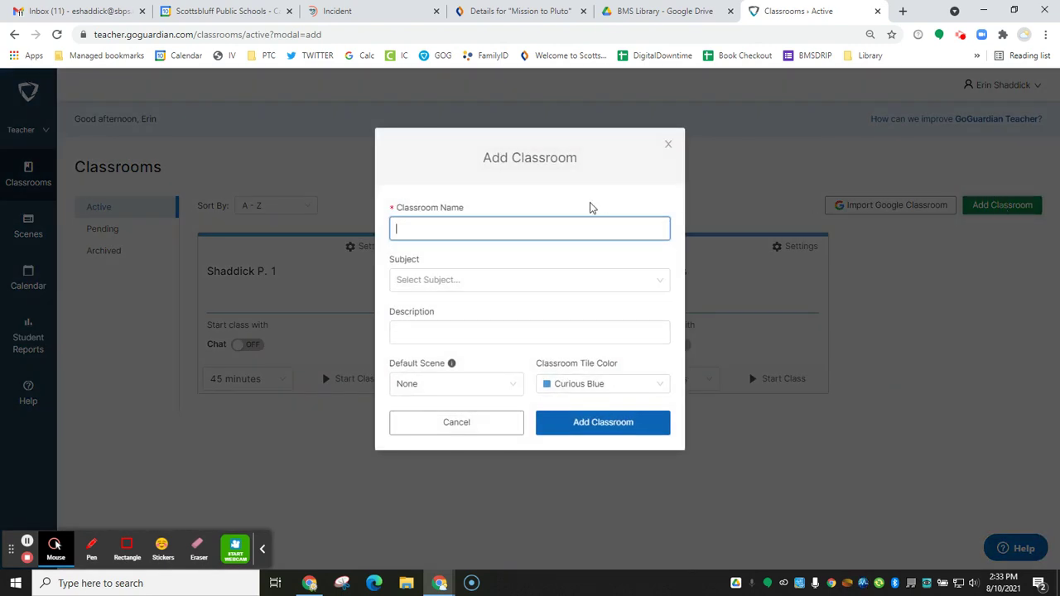
Enter the period 4 class name, with subject Science, default scene Test and Roman Coffee tile.
{"action": "type", "text": "S"}
{"action": "key", "text": "BackSpace"}
{"action": "type", "text": "haddick P. 4"}
{"action": "left_click", "coordinate": [605, 279]}
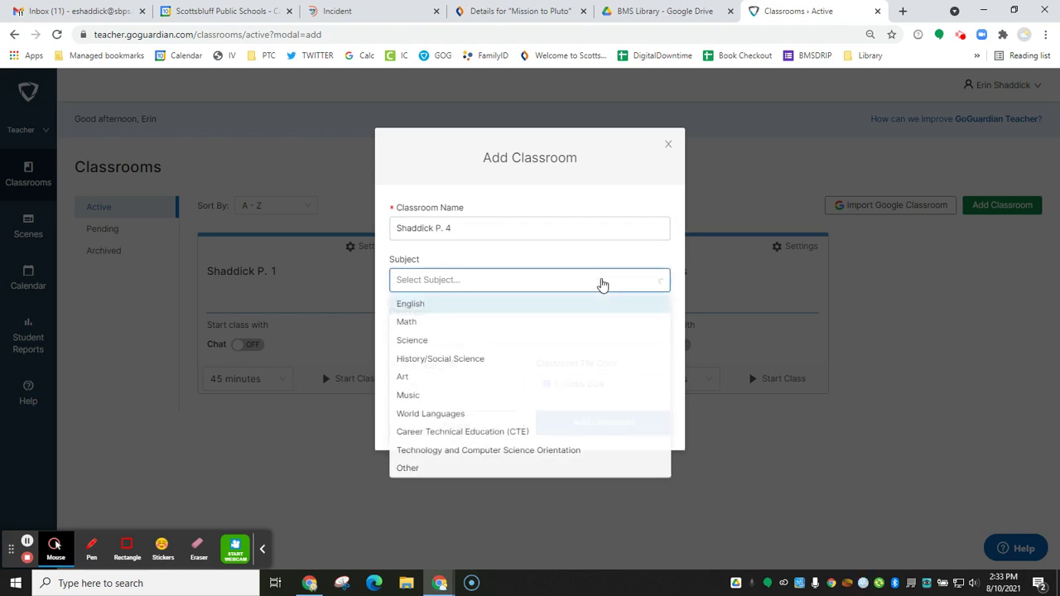
{"action": "left_click", "coordinate": [553, 343]}
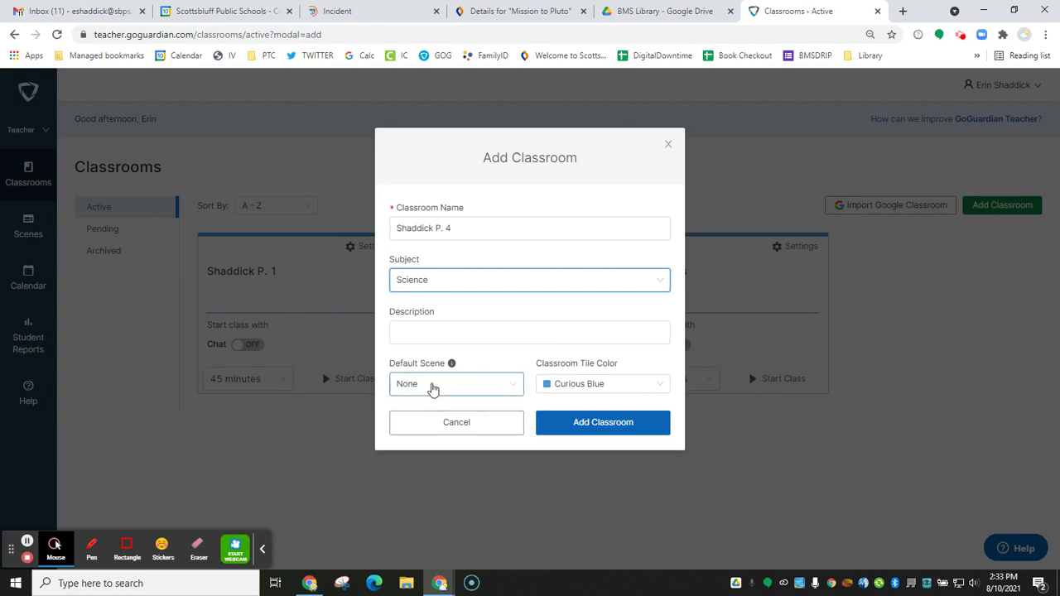
{"action": "left_click", "coordinate": [432, 389]}
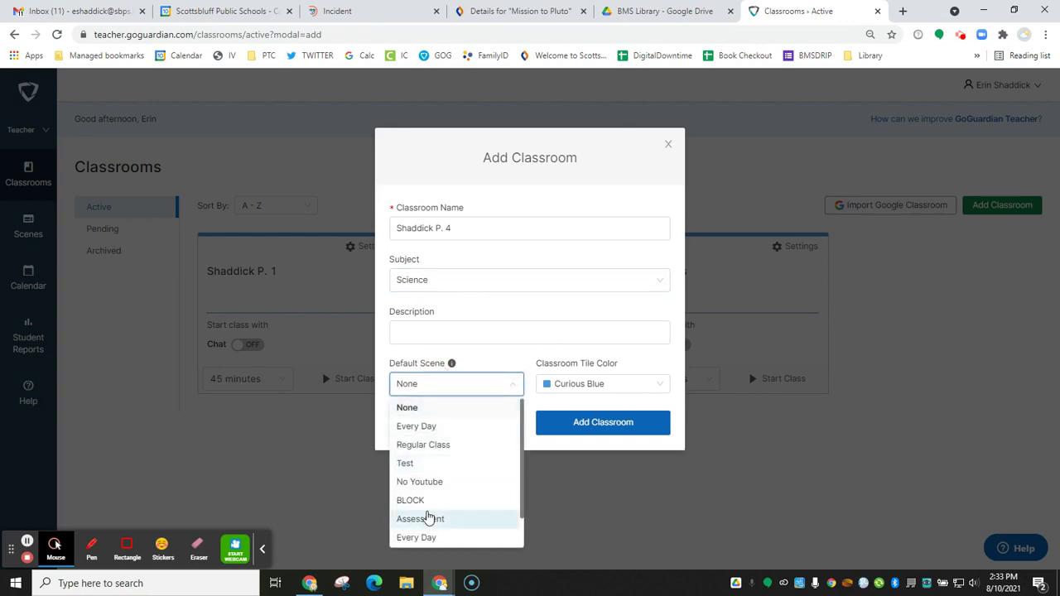
{"action": "scroll", "coordinate": [422, 514], "scroll_direction": "down", "scroll_amount": 1}
{"action": "left_click", "coordinate": [425, 519]}
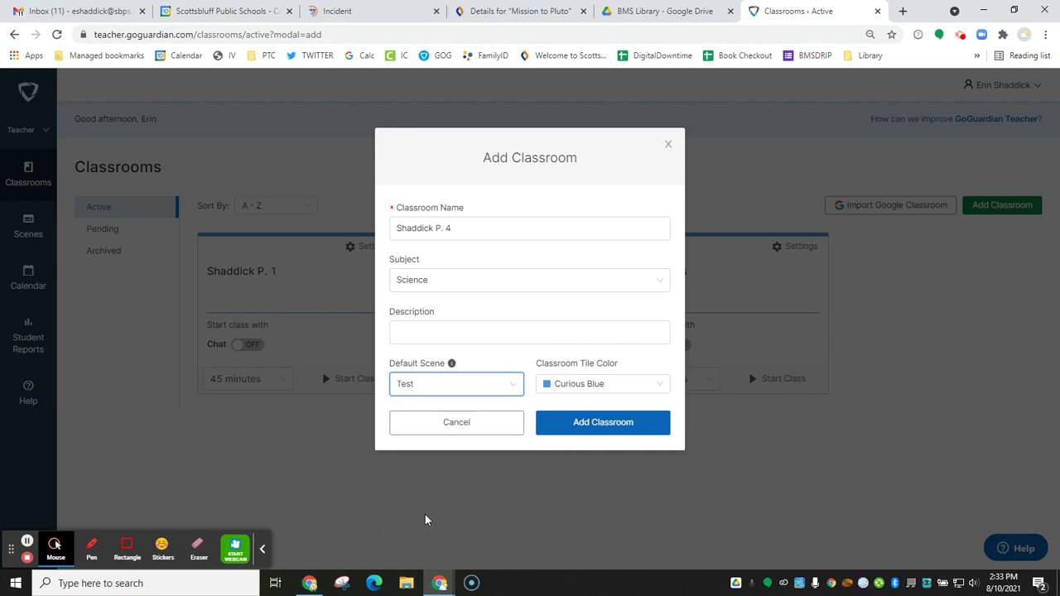
{"action": "left_click", "coordinate": [594, 386]}
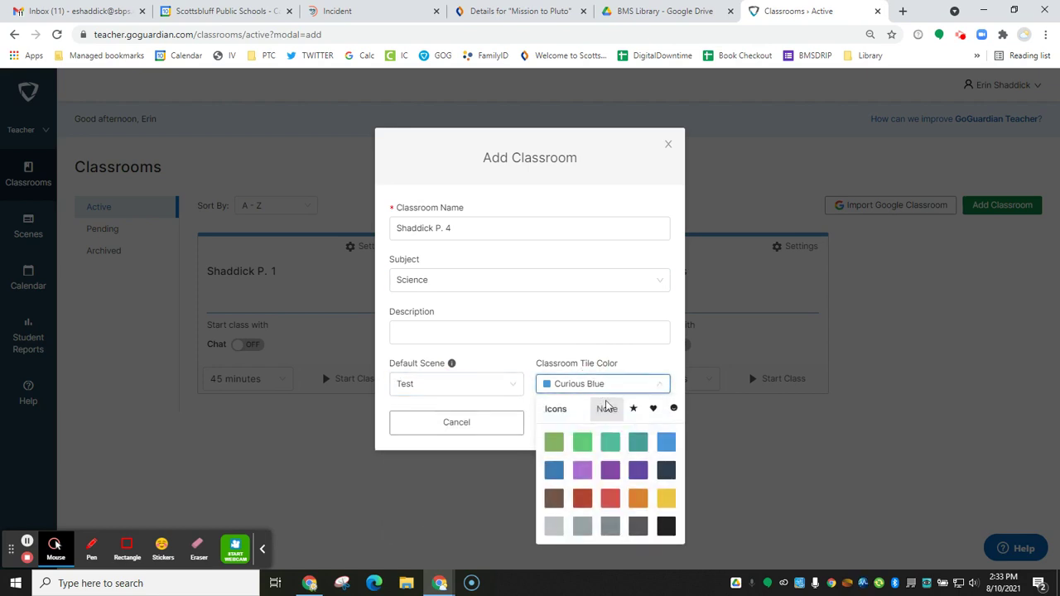
{"action": "left_click", "coordinate": [553, 499]}
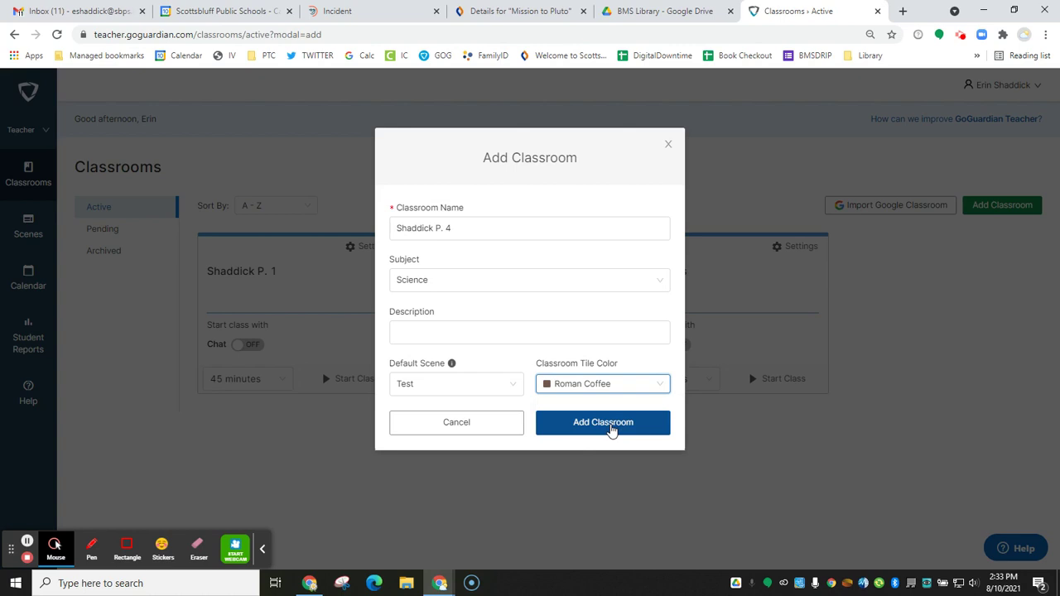
Create the period 4 classroom and start a new scheduled session in its settings.
{"action": "left_click", "coordinate": [611, 431]}
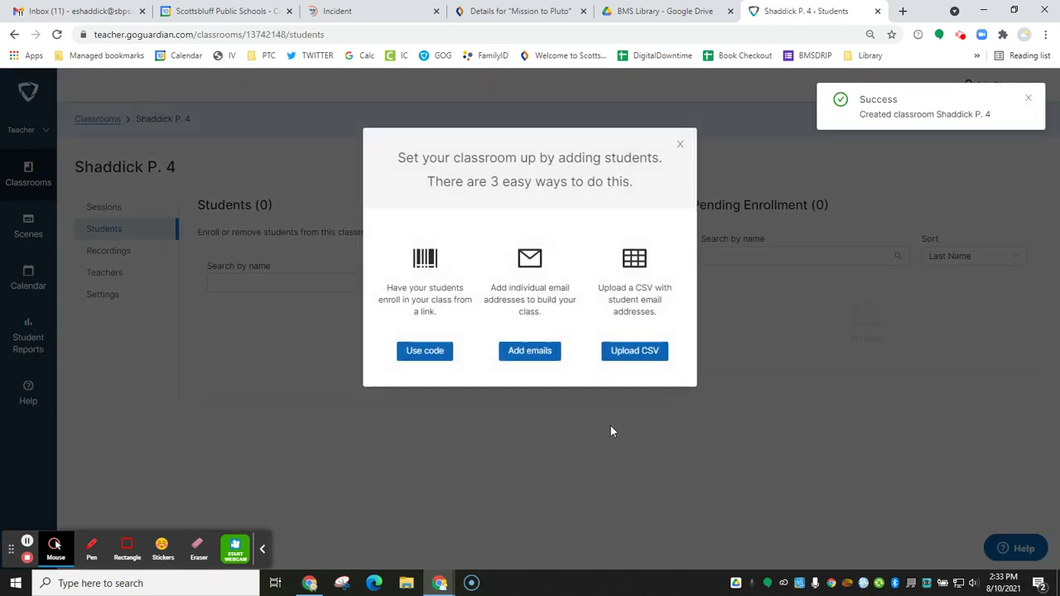
{"action": "left_click", "coordinate": [682, 145]}
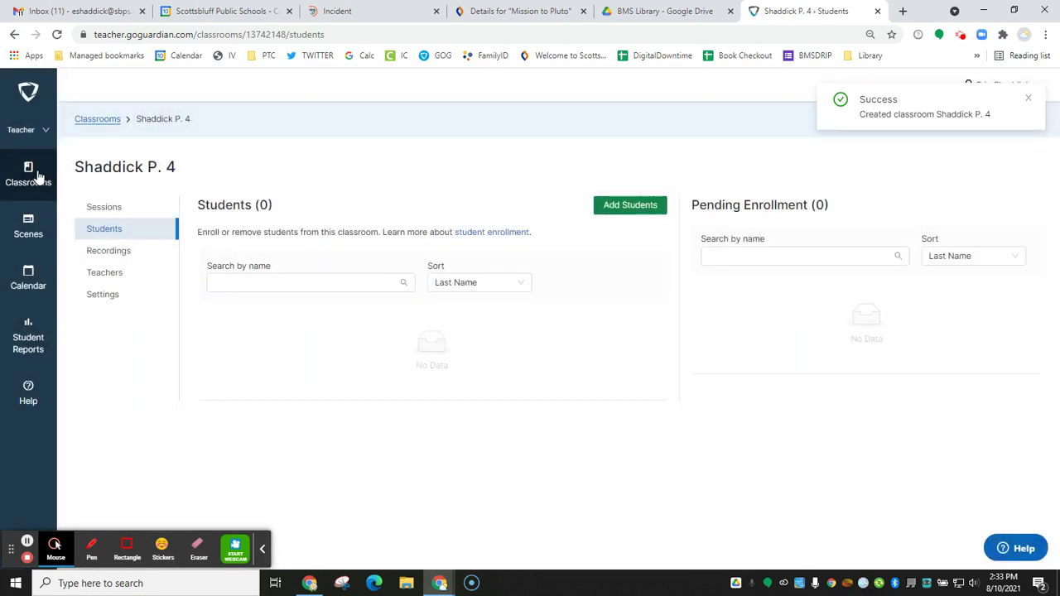
{"action": "left_click", "coordinate": [28, 172]}
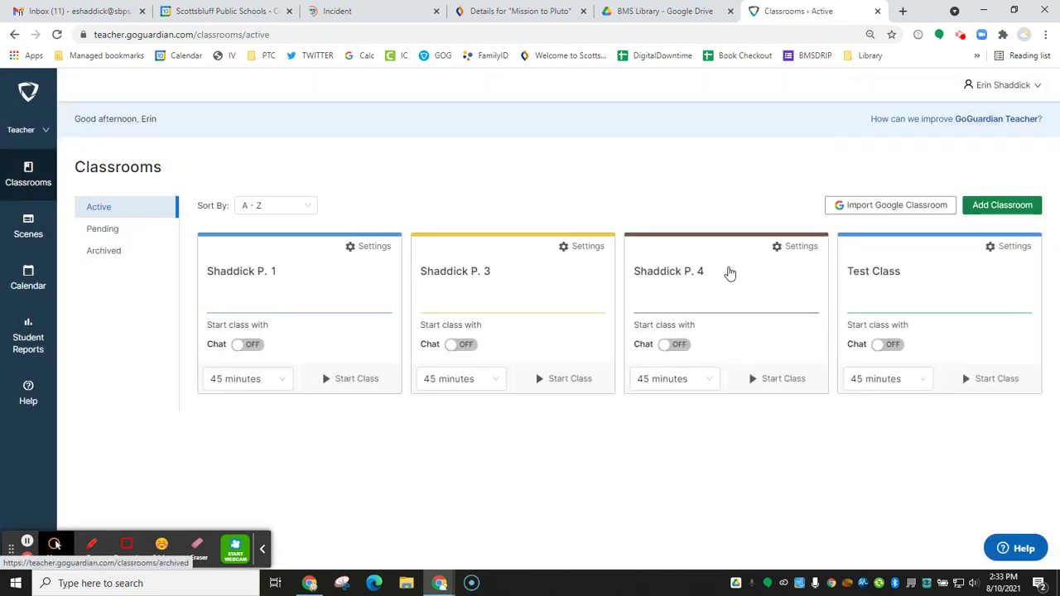
{"action": "left_click", "coordinate": [799, 247]}
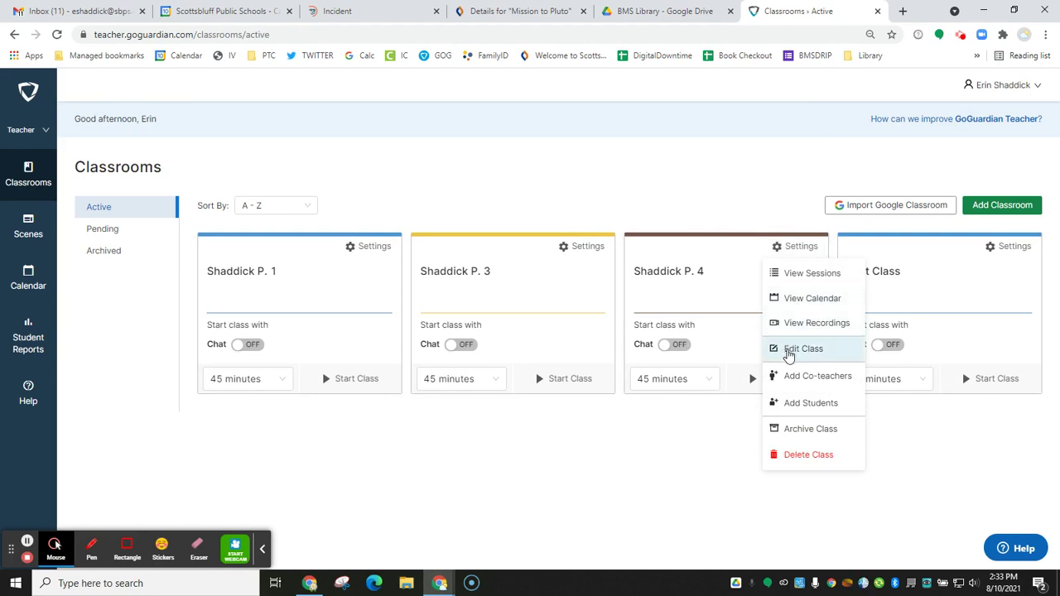
{"action": "left_click", "coordinate": [788, 351]}
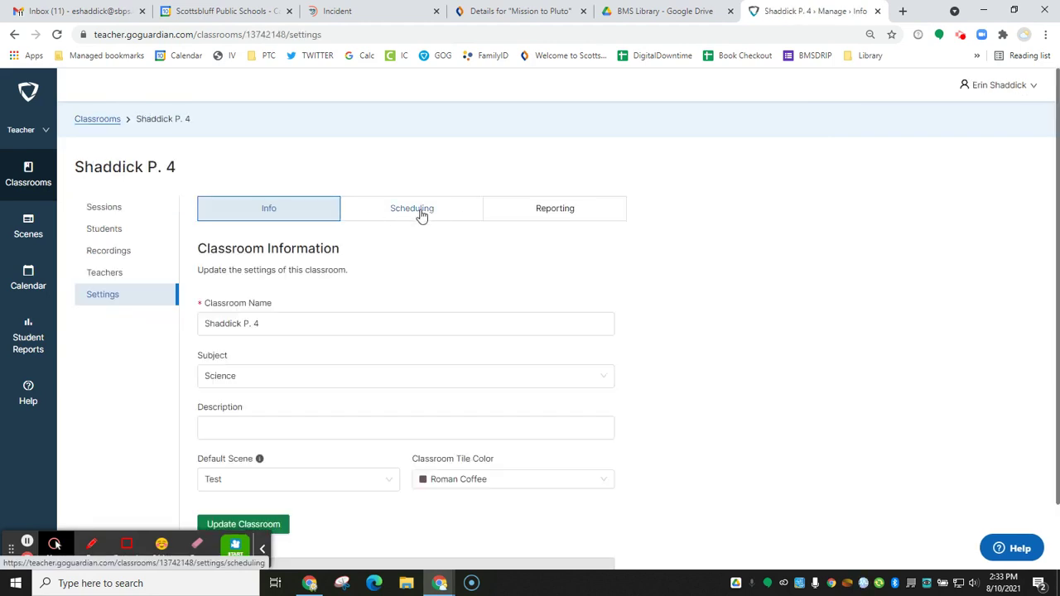
{"action": "left_click", "coordinate": [420, 214]}
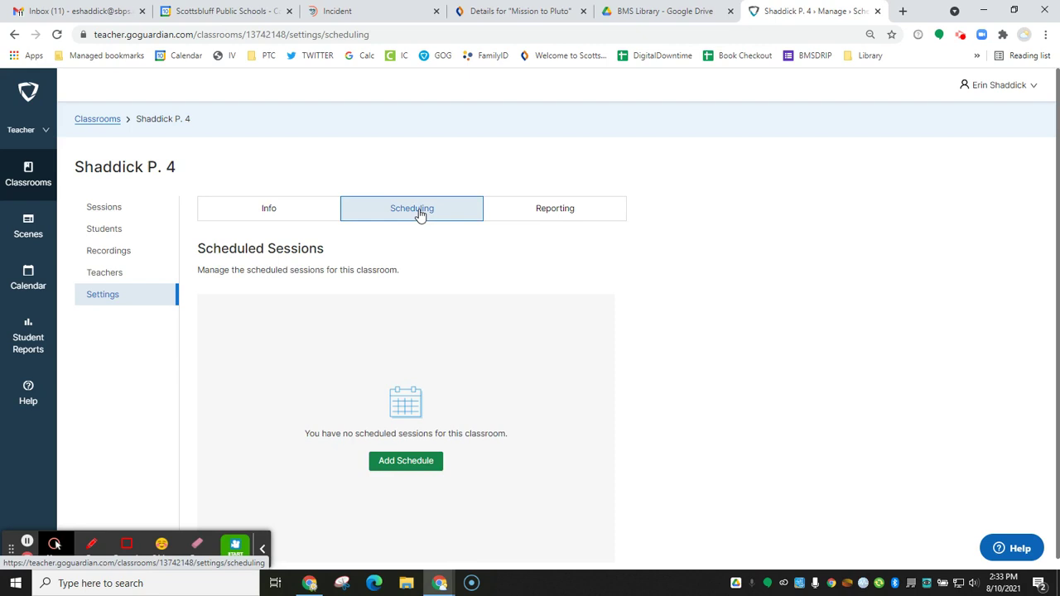
{"action": "left_click", "coordinate": [416, 464]}
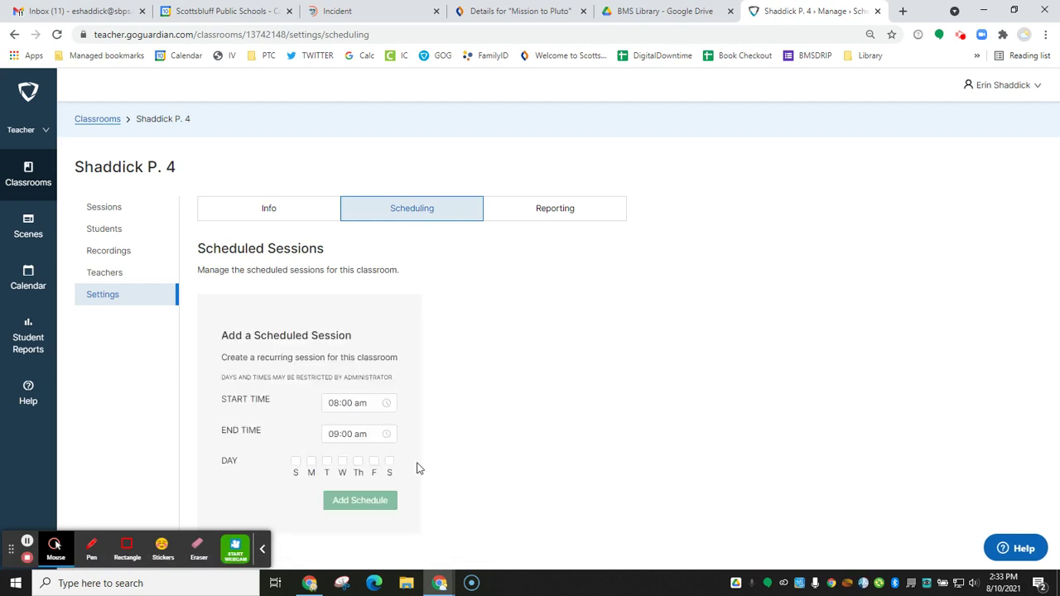
Tick Monday, Tuesday, Thursday and Friday for the scheduled session.
{"action": "left_click", "coordinate": [311, 461]}
{"action": "left_click", "coordinate": [327, 461]}
{"action": "left_click", "coordinate": [359, 464]}
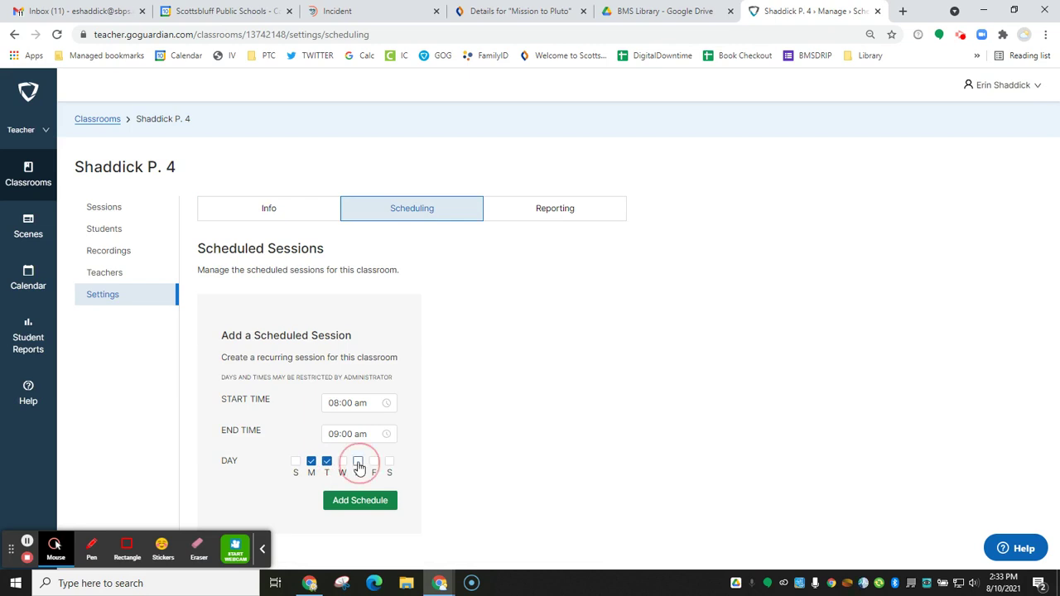
{"action": "left_click", "coordinate": [373, 463]}
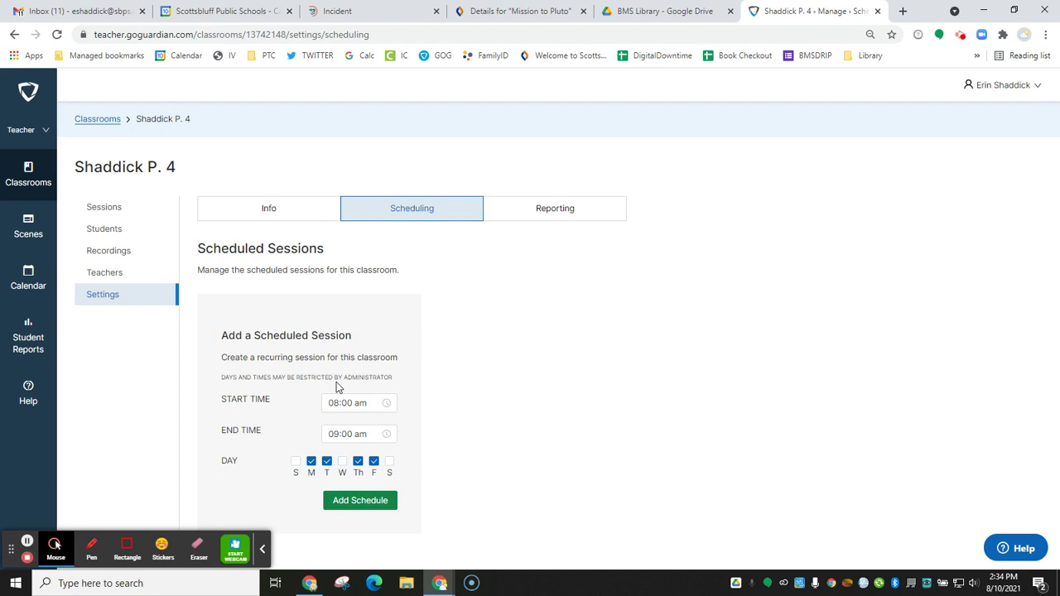
Set the session start time to 07:43 am.
{"action": "left_click", "coordinate": [356, 403]}
{"action": "left_click_drag", "start_coordinate": [357, 402], "coordinate": [337, 406]}
{"action": "left_click", "coordinate": [337, 406]}
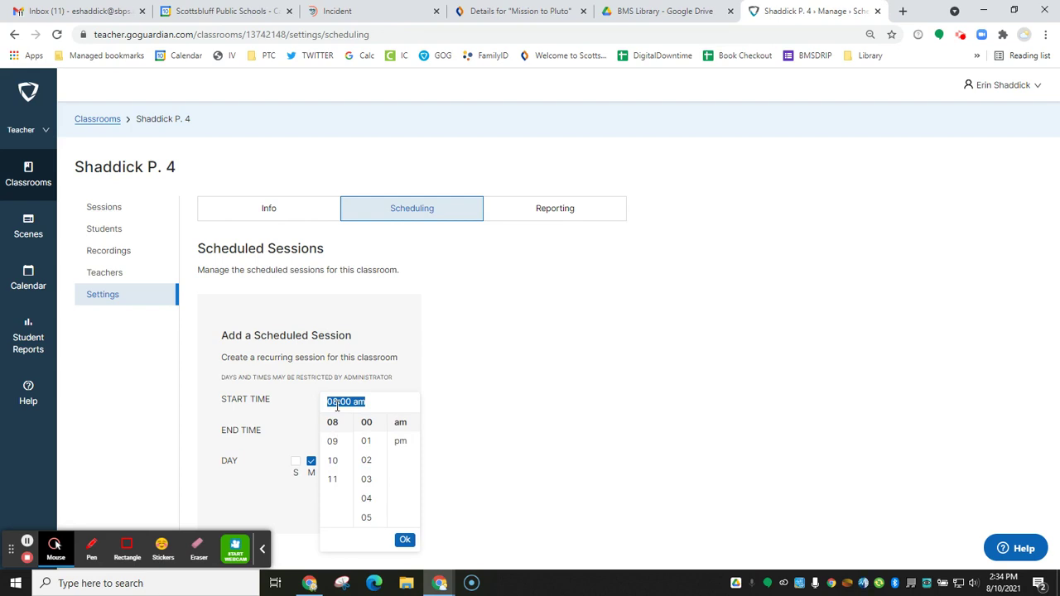
{"action": "type", "text": "0"}
{"action": "left_click", "coordinate": [405, 425]}
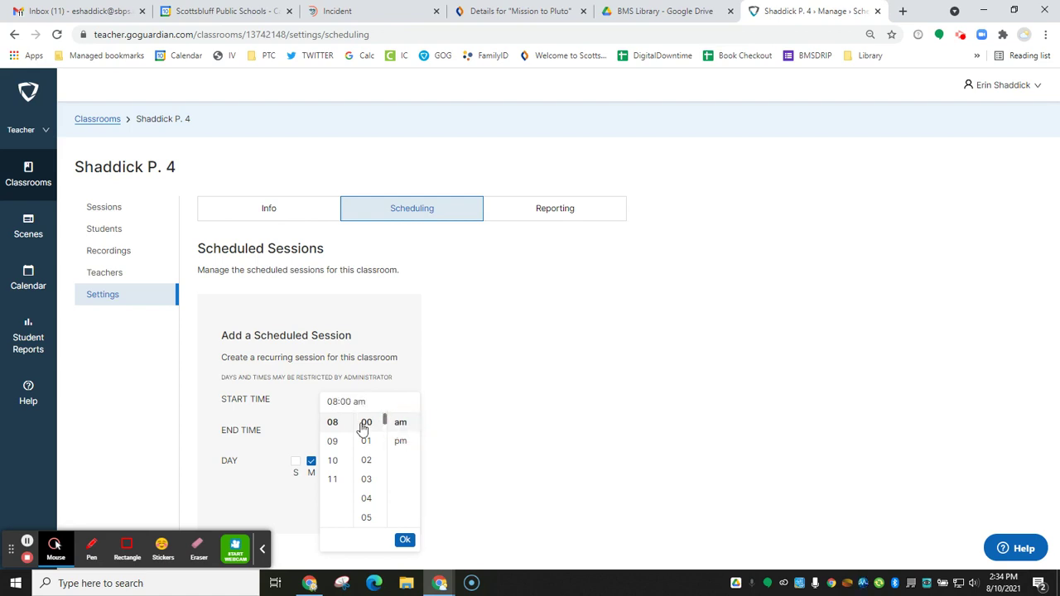
{"action": "scroll", "coordinate": [339, 444], "scroll_direction": "up", "scroll_amount": 3}
{"action": "scroll", "coordinate": [336, 497], "scroll_direction": "down", "scroll_amount": 2}
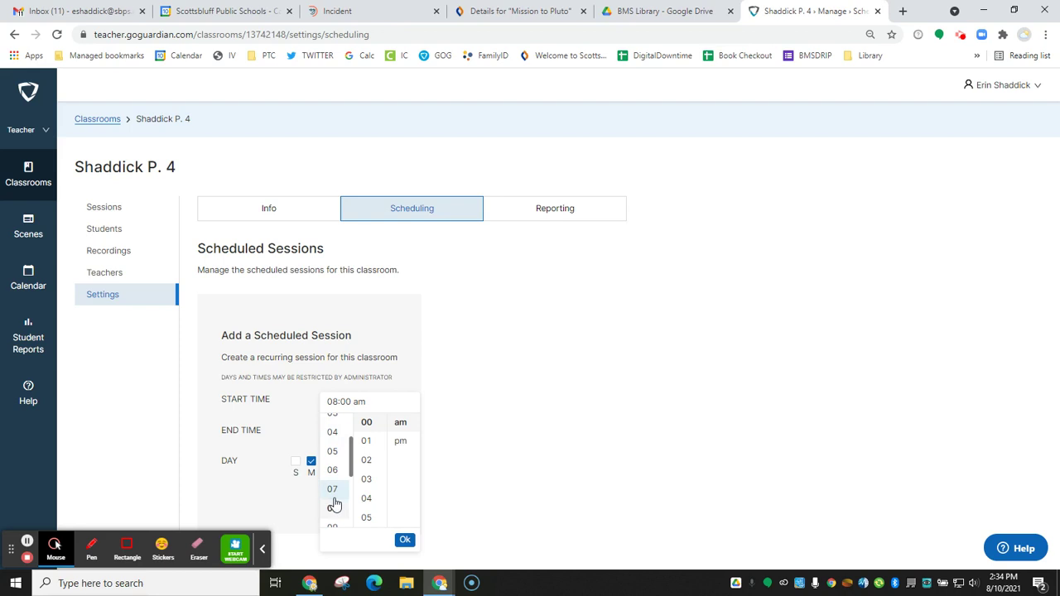
{"action": "left_click", "coordinate": [332, 466]}
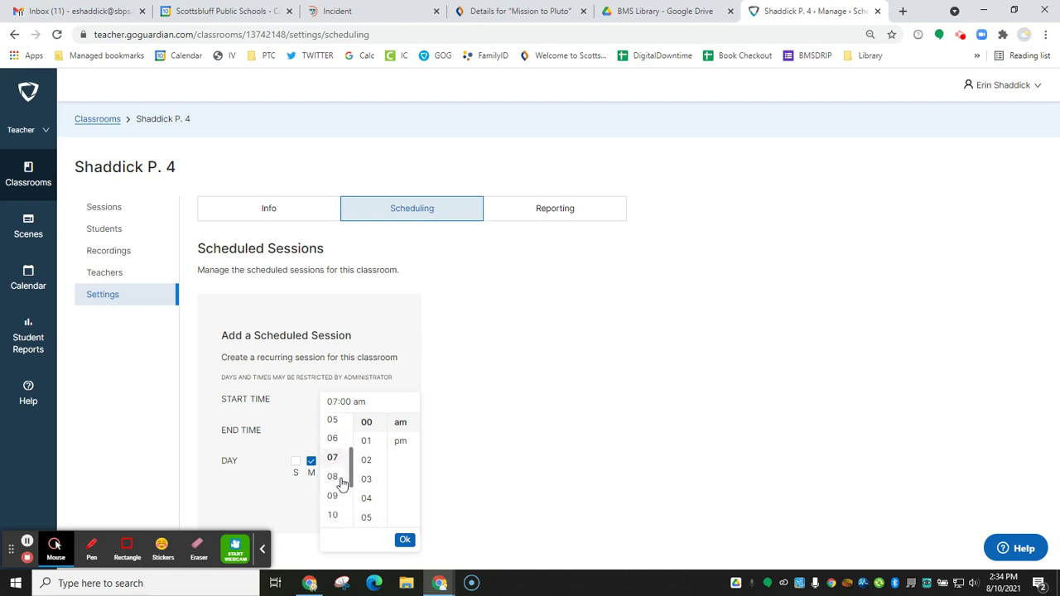
{"action": "left_click", "coordinate": [346, 401]}
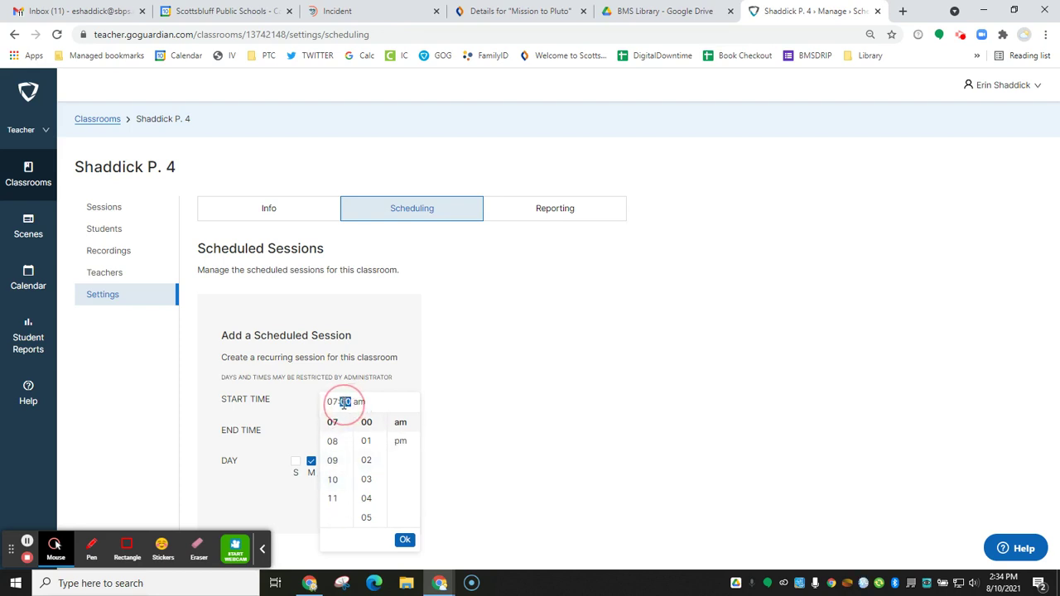
{"action": "type", "text": "43"}
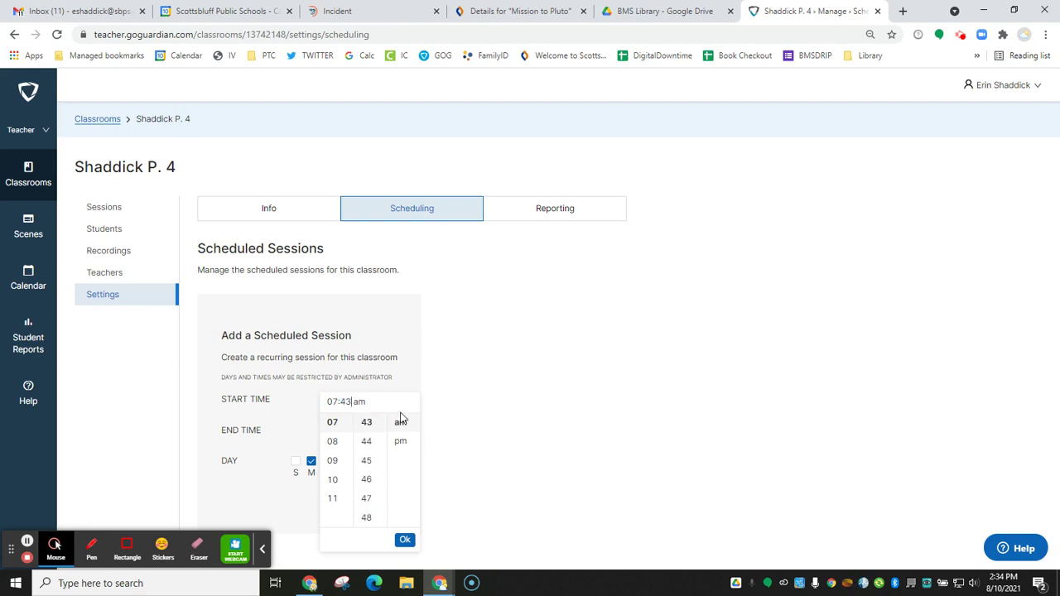
{"action": "left_click", "coordinate": [401, 423]}
{"action": "left_click", "coordinate": [404, 539]}
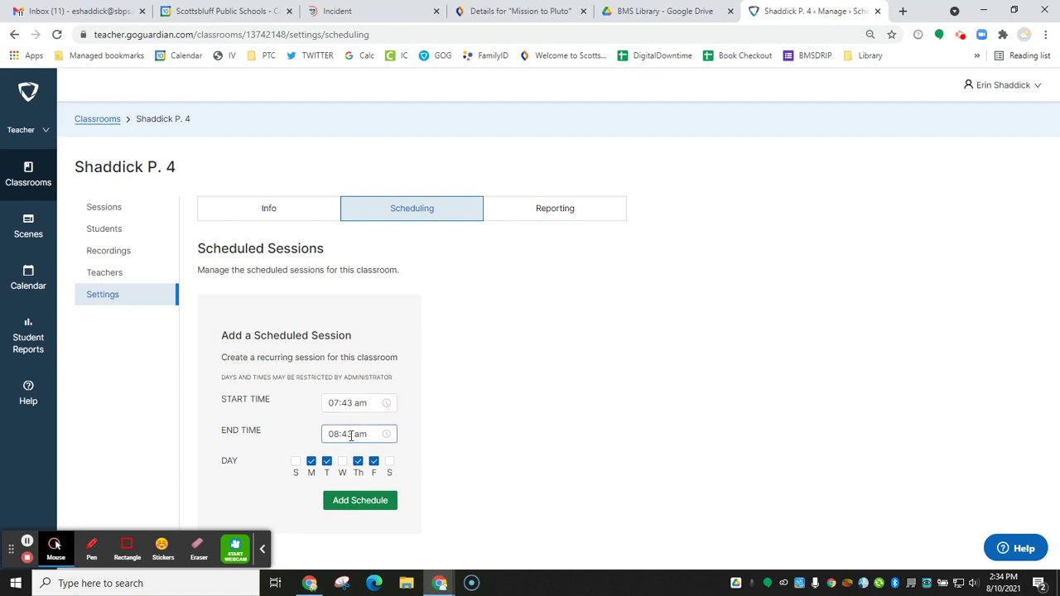
Set the session end time to 08:39 am.
{"action": "left_click", "coordinate": [351, 436]}
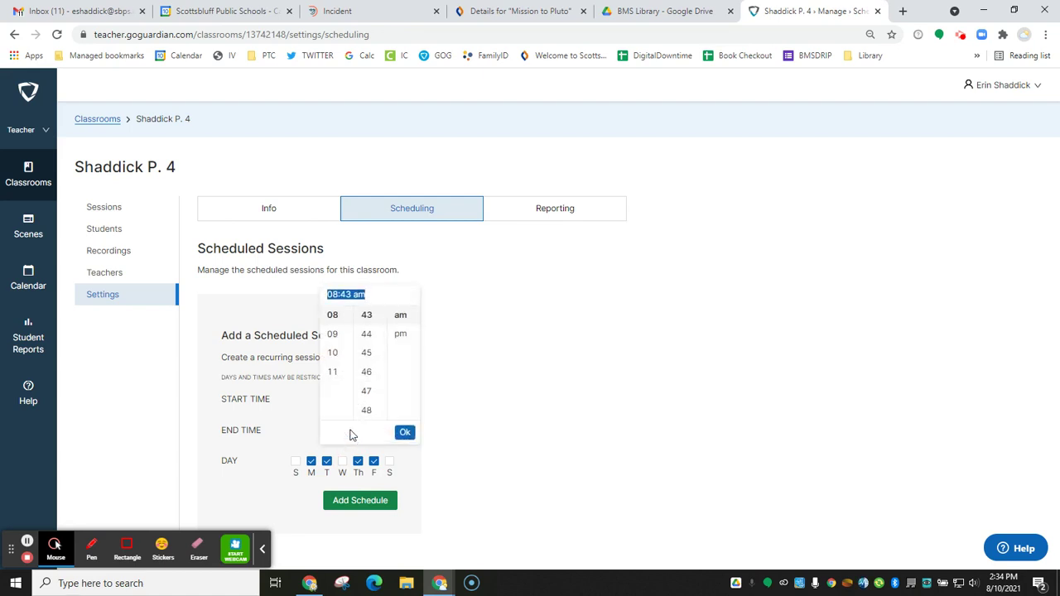
{"action": "scroll", "coordinate": [367, 368], "scroll_direction": "up", "scroll_amount": 2}
{"action": "left_click", "coordinate": [368, 369]}
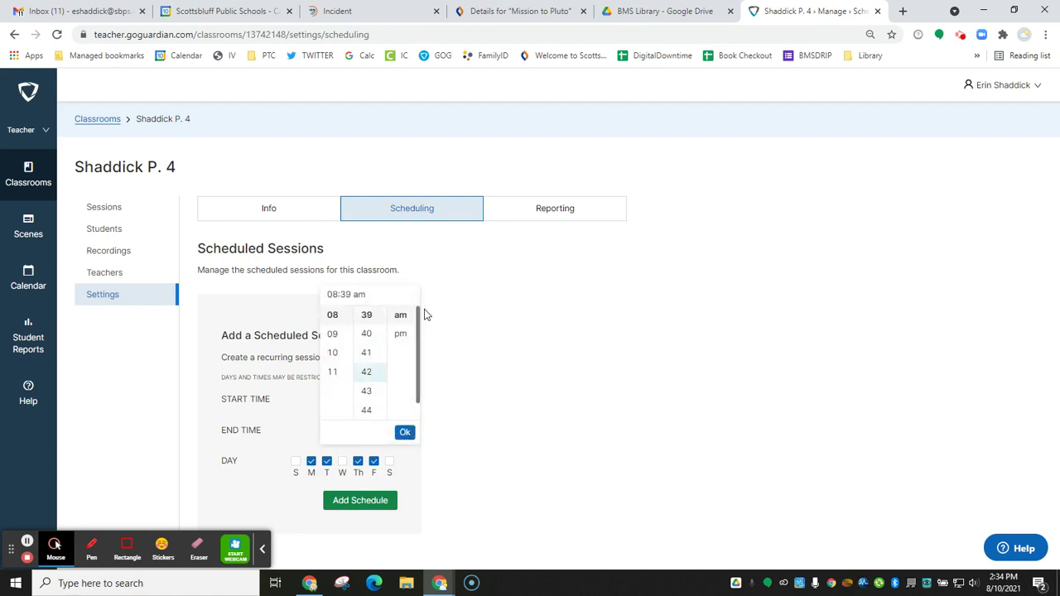
{"action": "left_click", "coordinate": [402, 320]}
{"action": "left_click", "coordinate": [405, 432]}
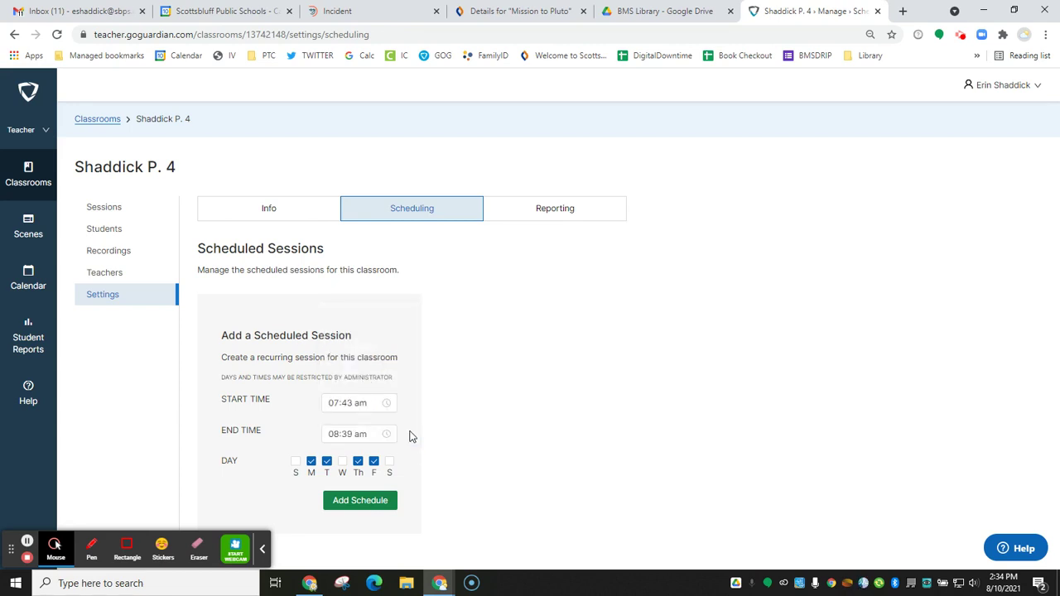
Save the Mon, Tue, Thu, Fri 07:43–08:39 am schedule and return to the classroom list.
{"action": "left_click", "coordinate": [356, 510]}
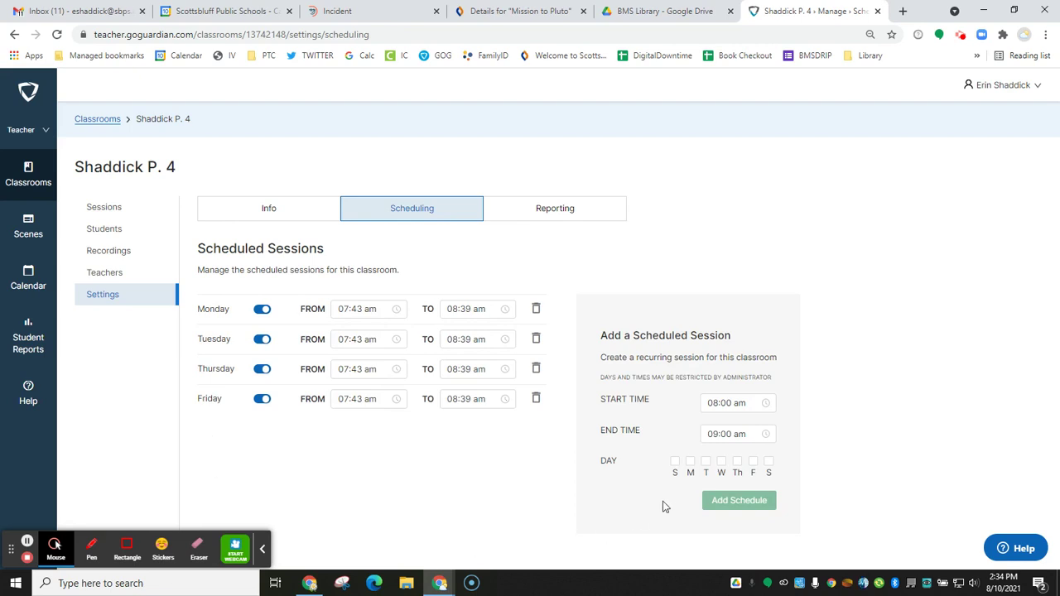
{"action": "left_click", "coordinate": [722, 461]}
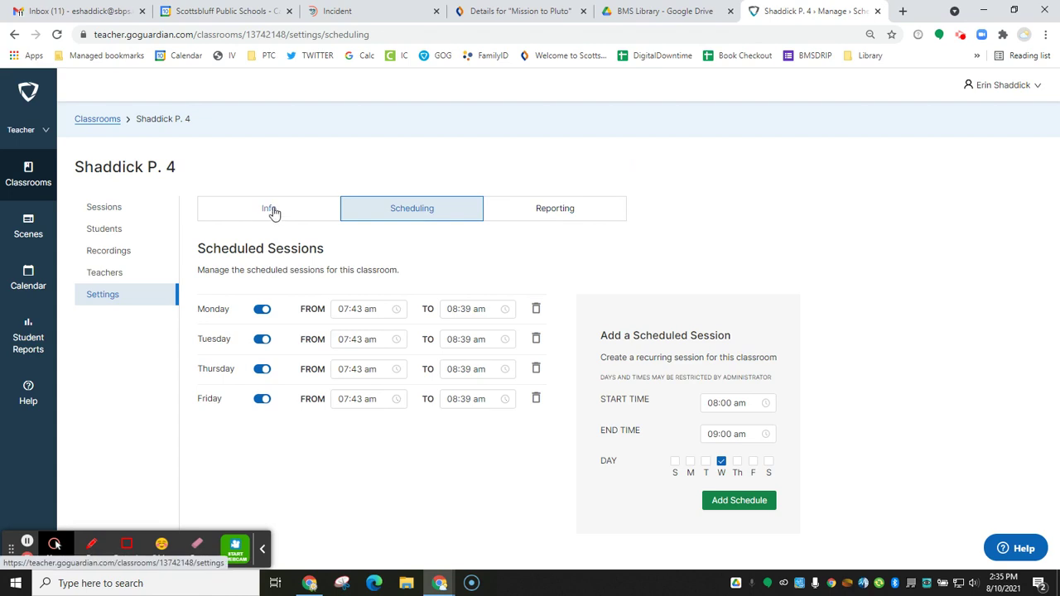
{"action": "left_click", "coordinate": [17, 186]}
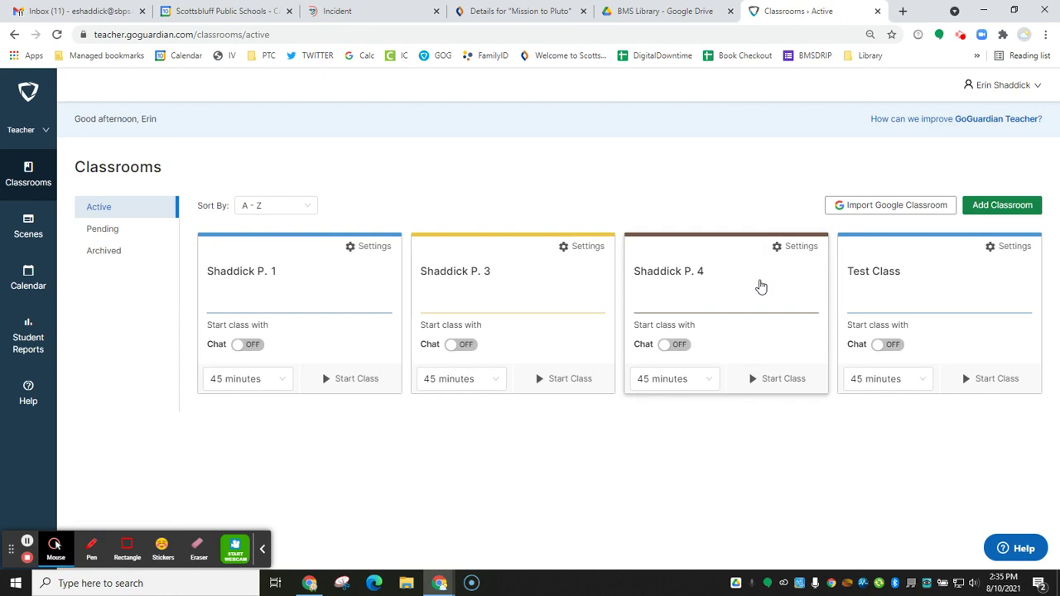
From Shaddick P. 4's Students roster, choose Add Students with Use code to display the Enroll Code.
{"action": "left_click", "coordinate": [760, 286]}
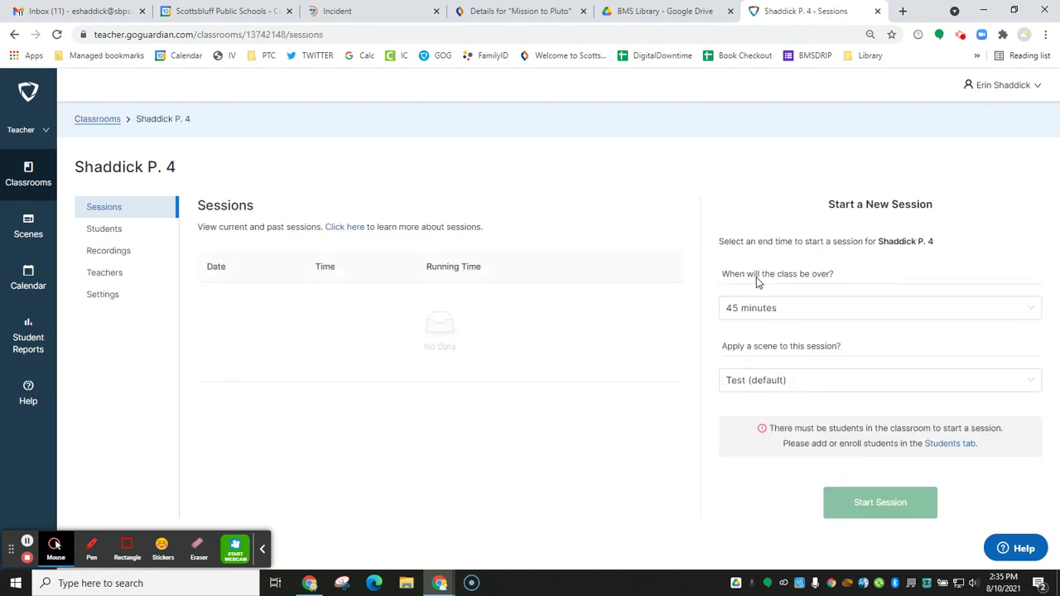
{"action": "left_click", "coordinate": [99, 231]}
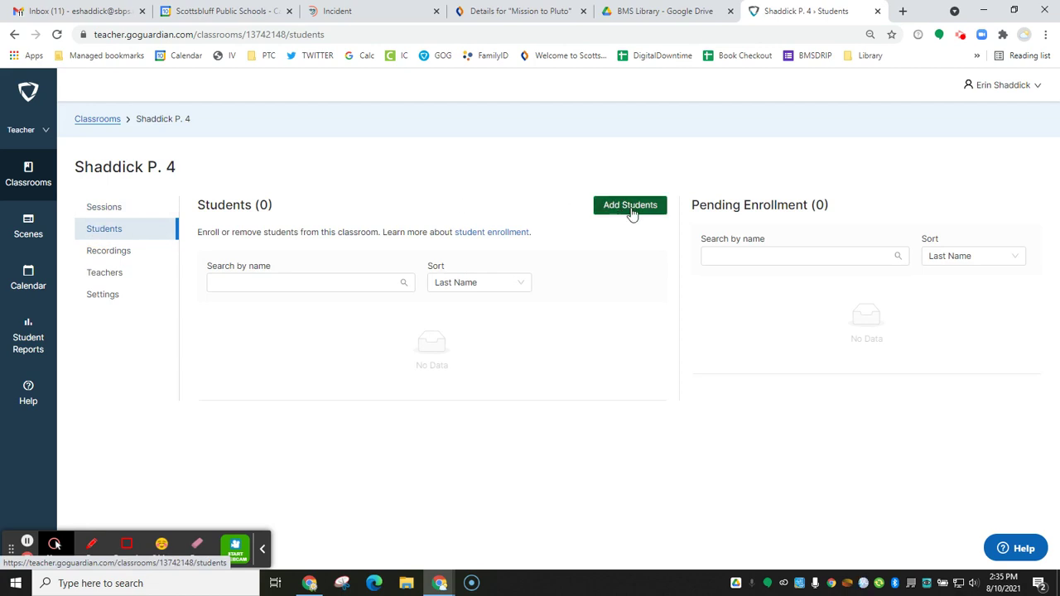
{"action": "left_click", "coordinate": [631, 214]}
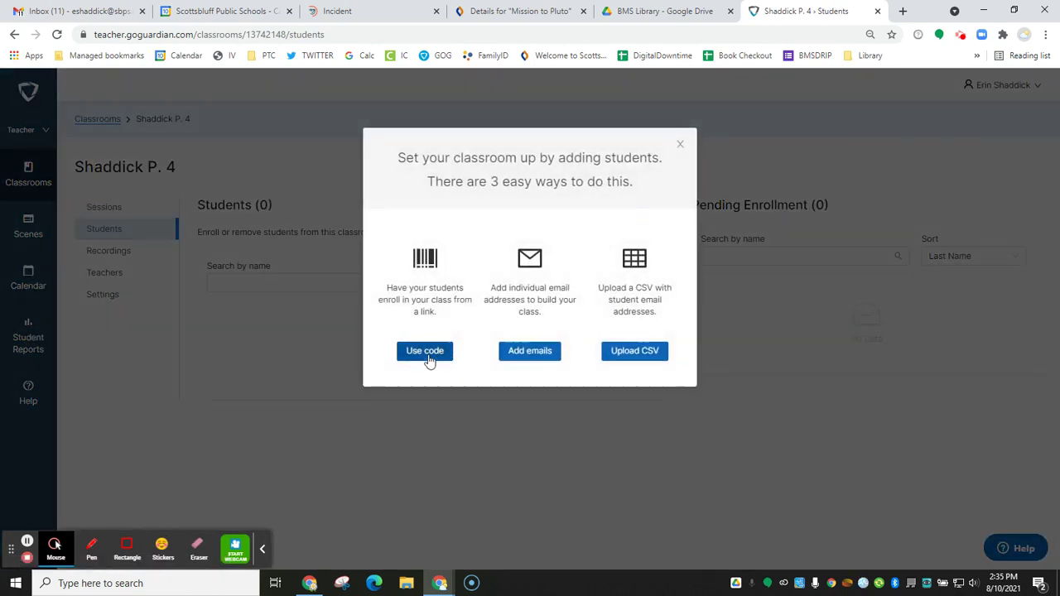
{"action": "left_click", "coordinate": [427, 356]}
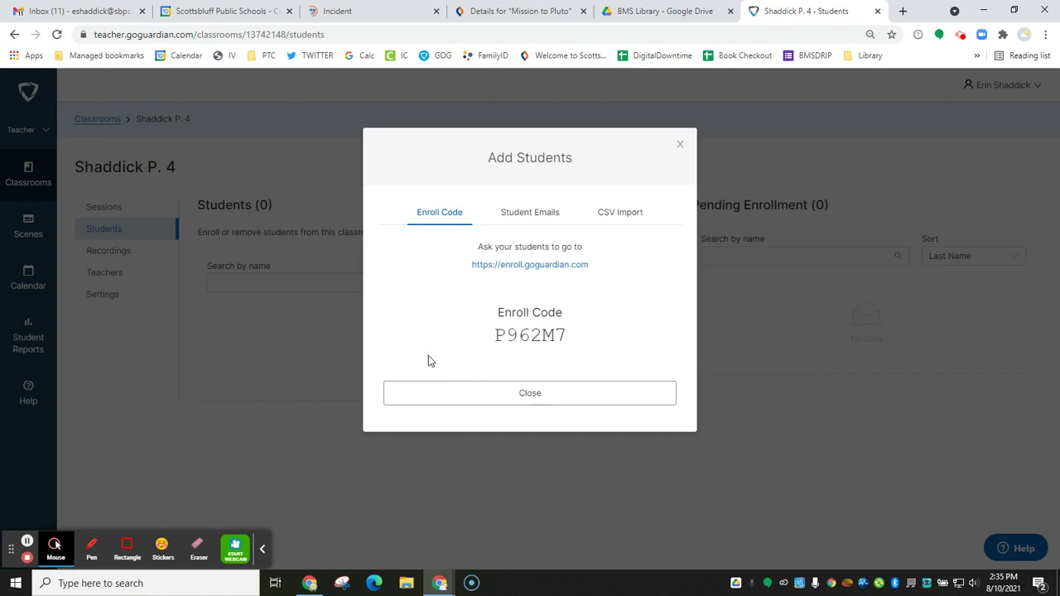